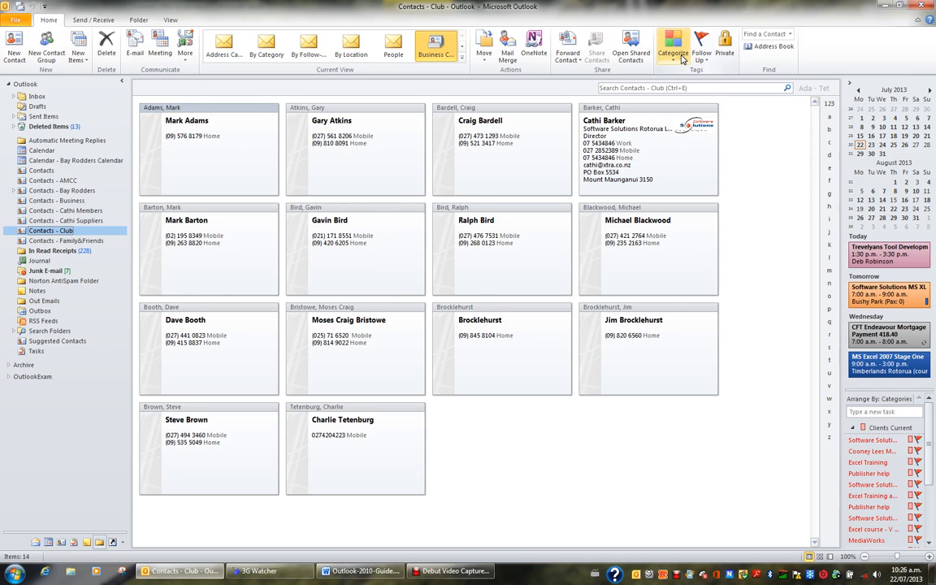
Create a color category named Golf Club in dark purple and apply it to the first contact in the Club folder.
left_click(682, 57)
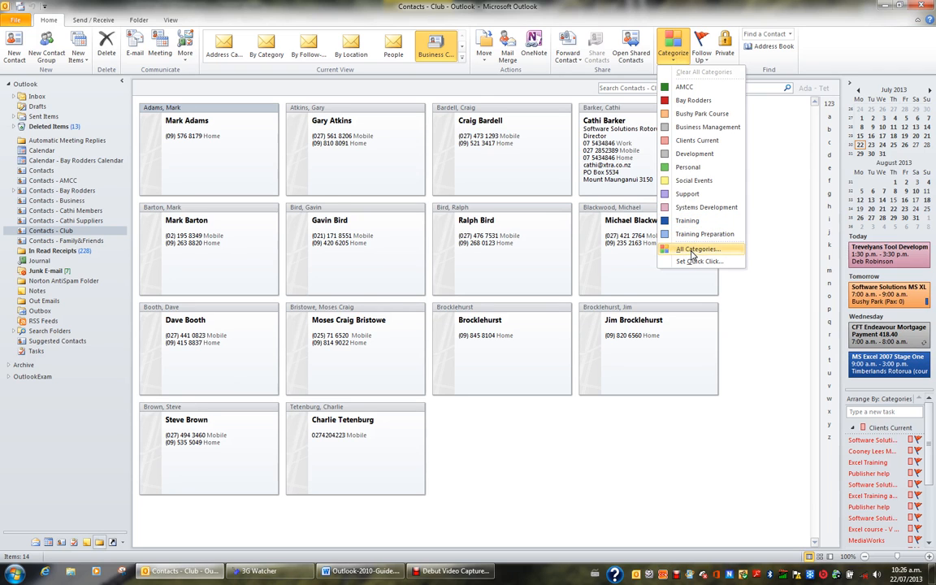
left_click(692, 250)
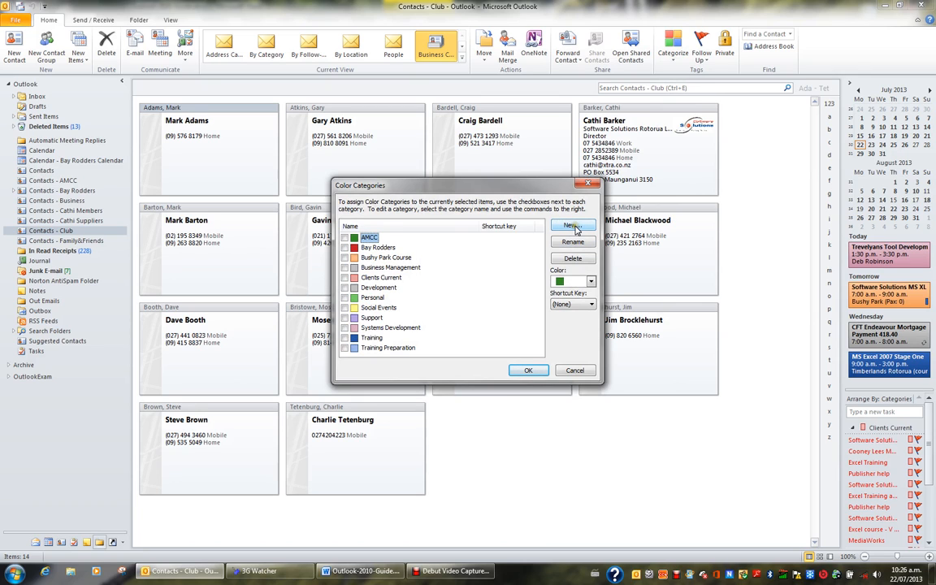
left_click(573, 227)
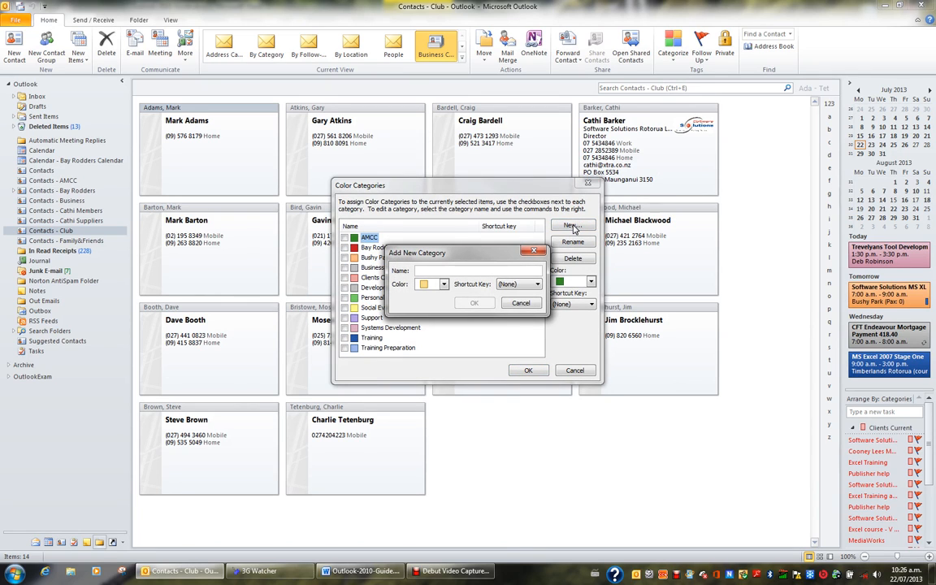
type("Go")
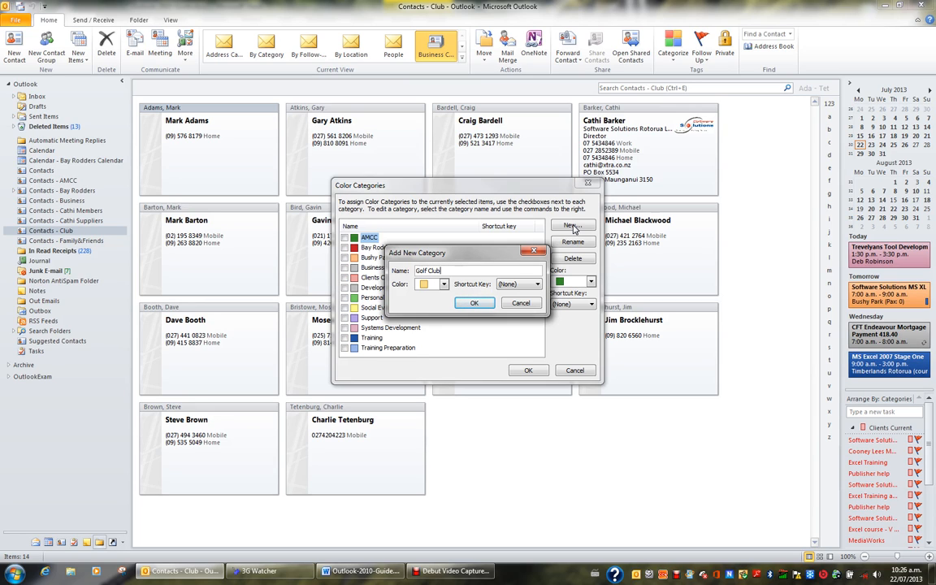
type("lf Club")
left_click(444, 284)
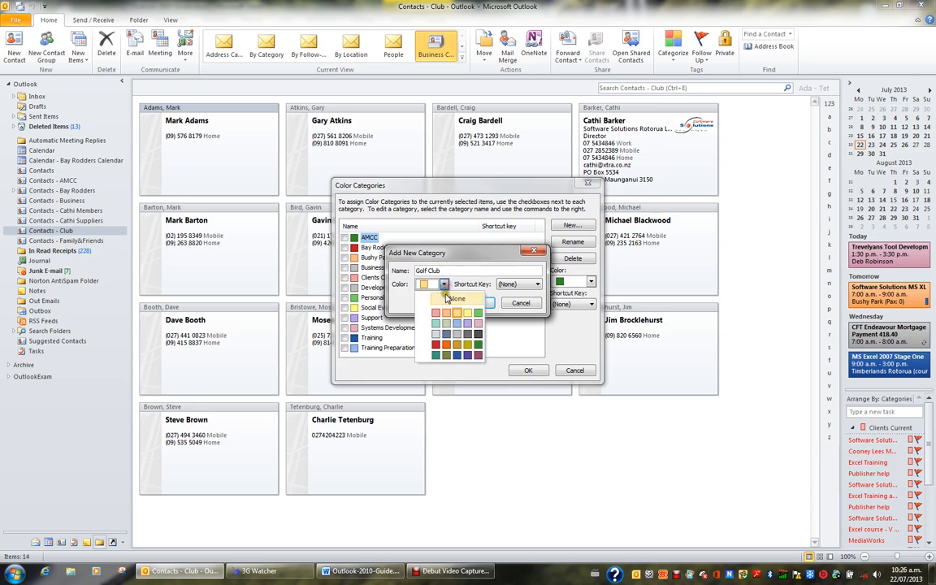
left_click(467, 355)
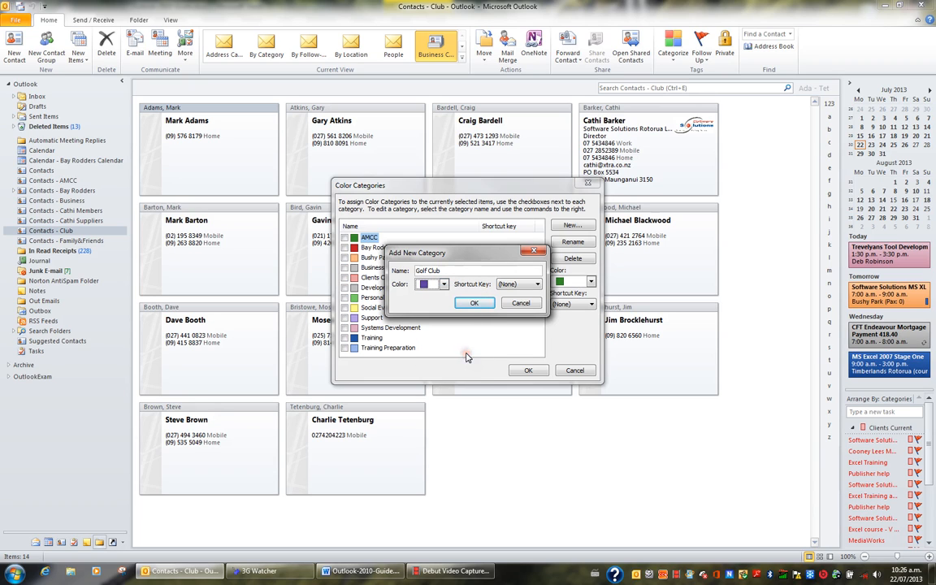
left_click(475, 306)
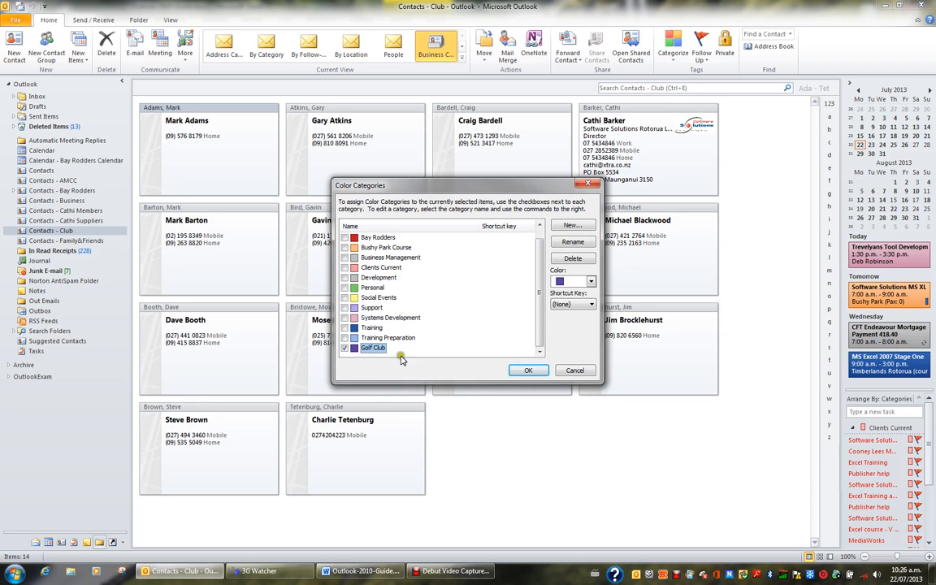
left_click(529, 371)
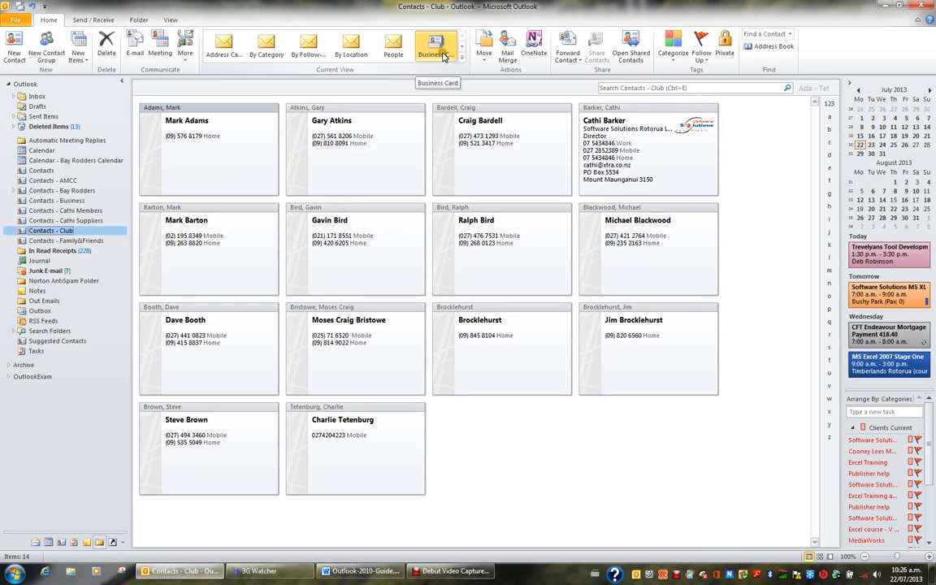
Show the contacts by category and clear all categories from the contact in the Golf Club group.
left_click(271, 57)
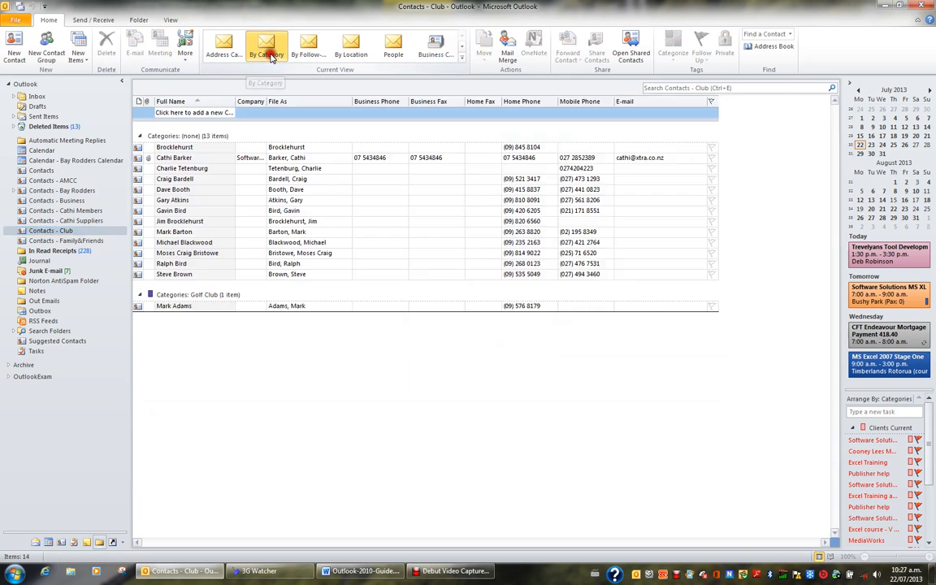
right_click(184, 309)
mouse_move(197, 381)
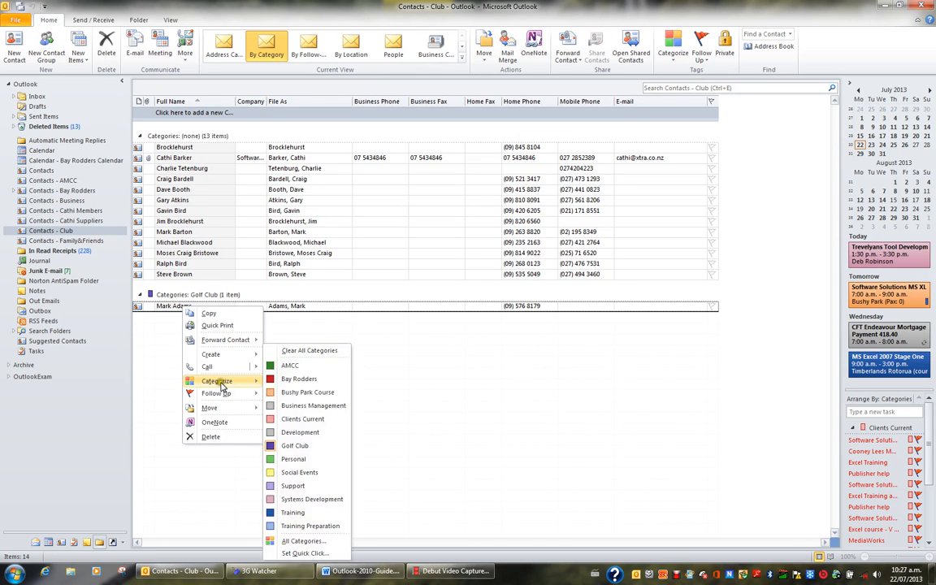
left_click(308, 353)
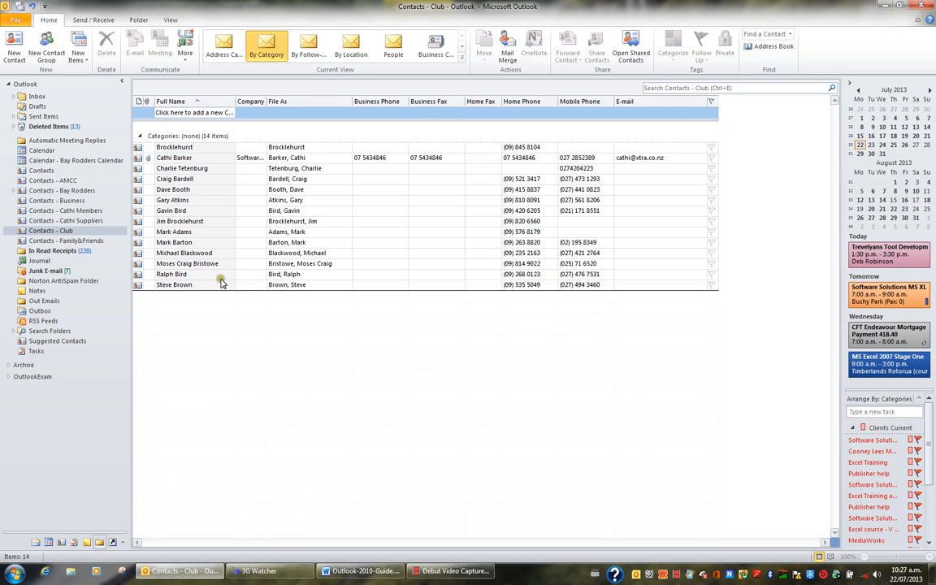
Assign the Golf Club category to the uncategorized contact that has a company and e-mail address.
left_click(203, 160)
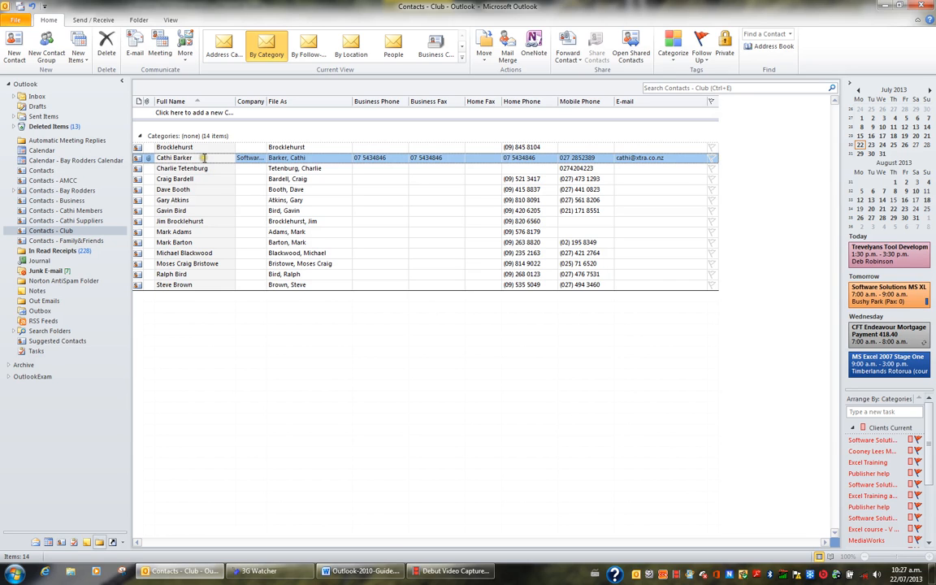
right_click(204, 158)
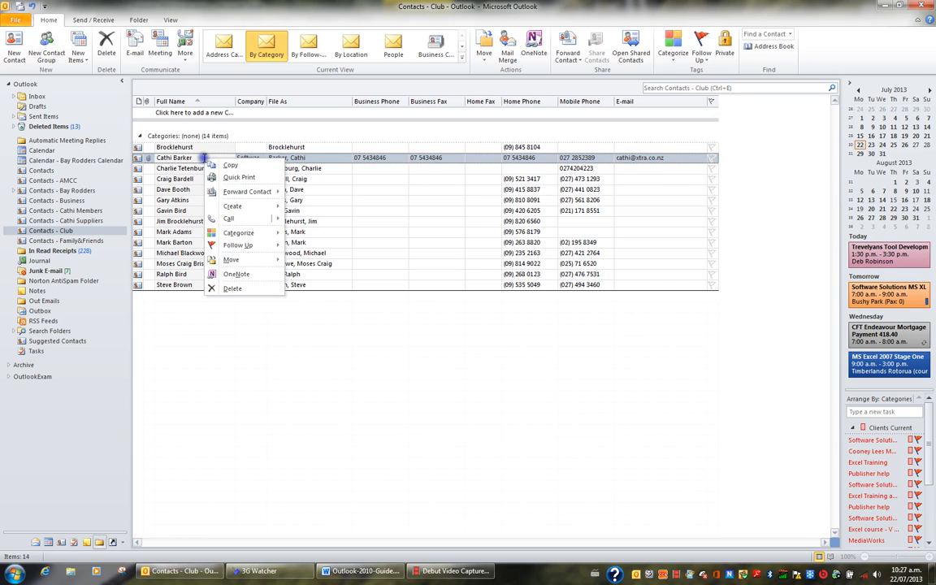
mouse_move(238, 236)
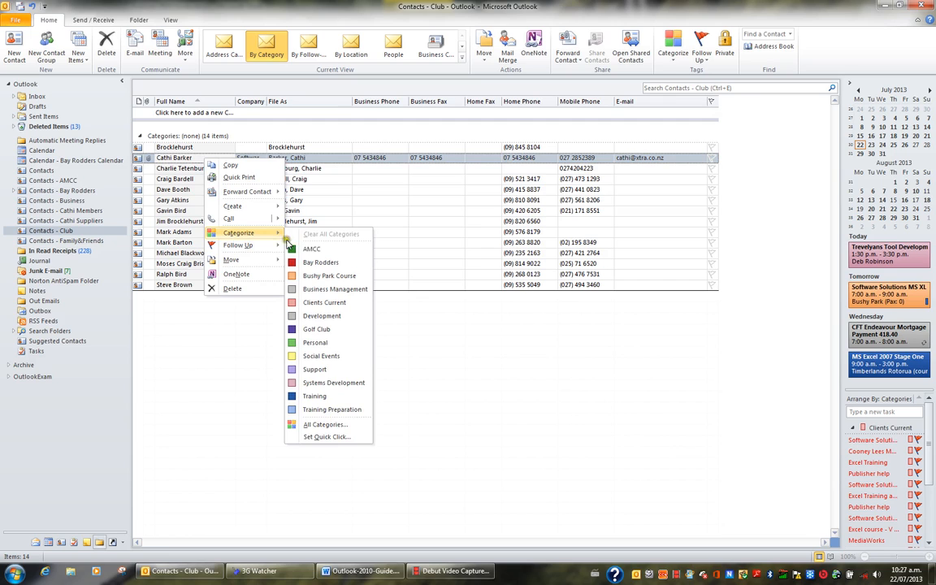
left_click(328, 330)
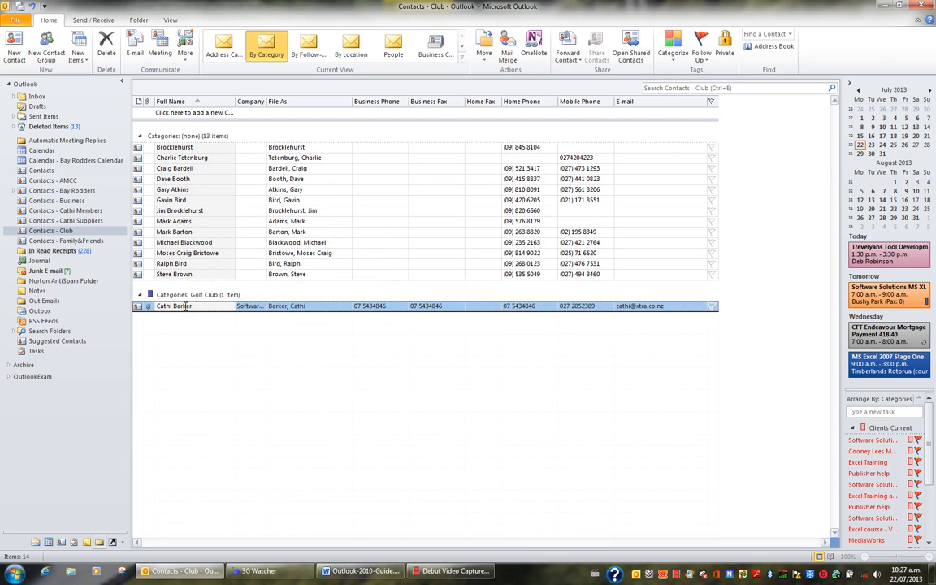
Assign the Golf Club category to the last contact in the uncategorized group.
left_click(194, 275)
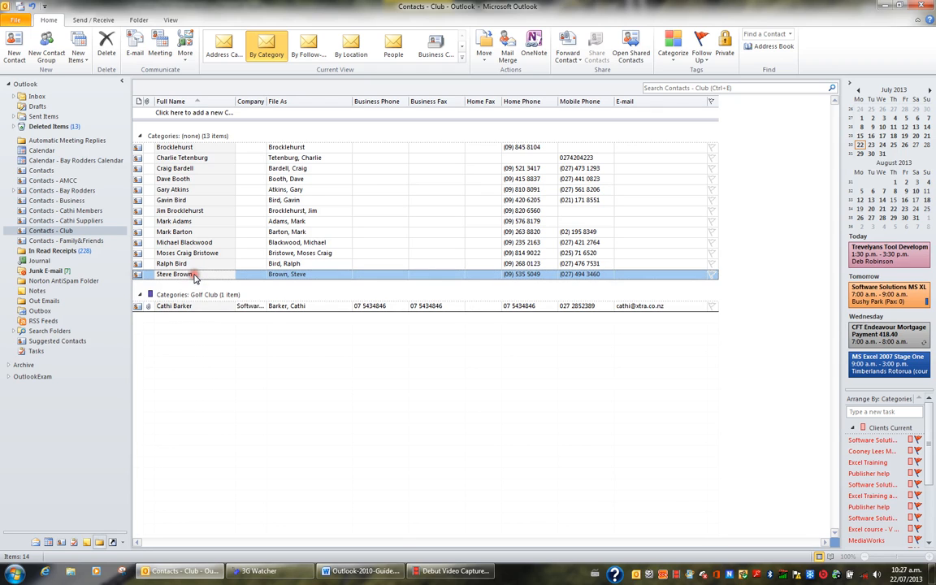
right_click(195, 275)
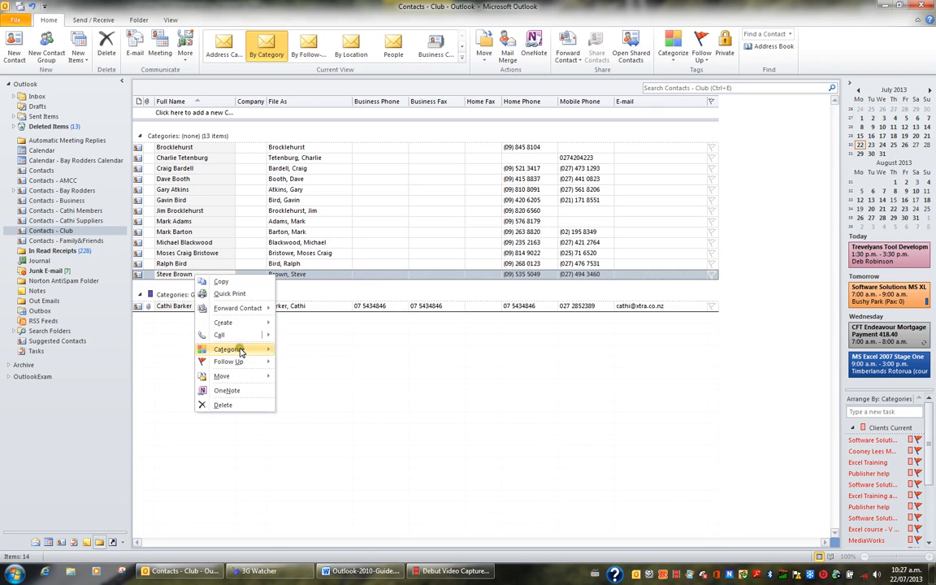
mouse_move(236, 350)
left_click(305, 445)
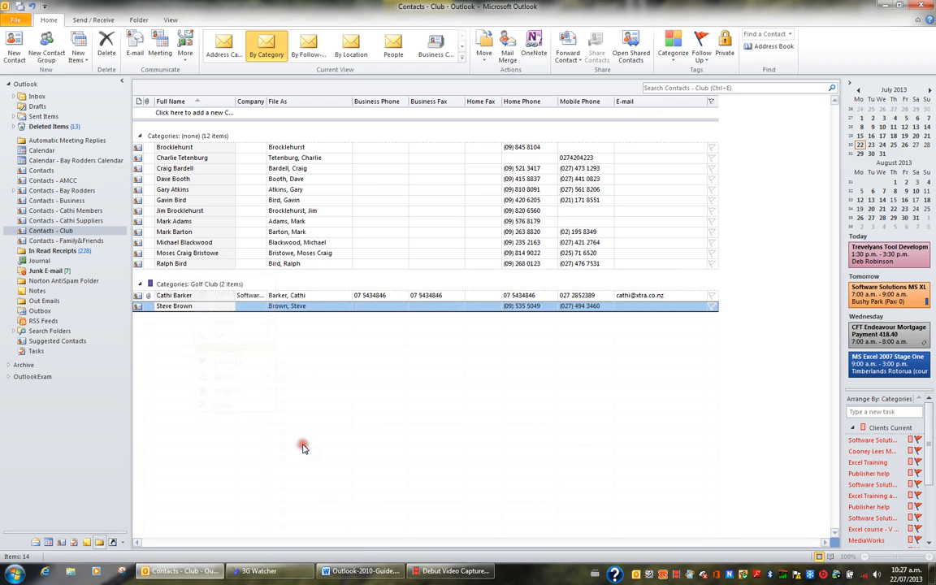
Open the full record of the last uncategorized contact, categorize it as Golf Club, and save and close it.
double_click(195, 265)
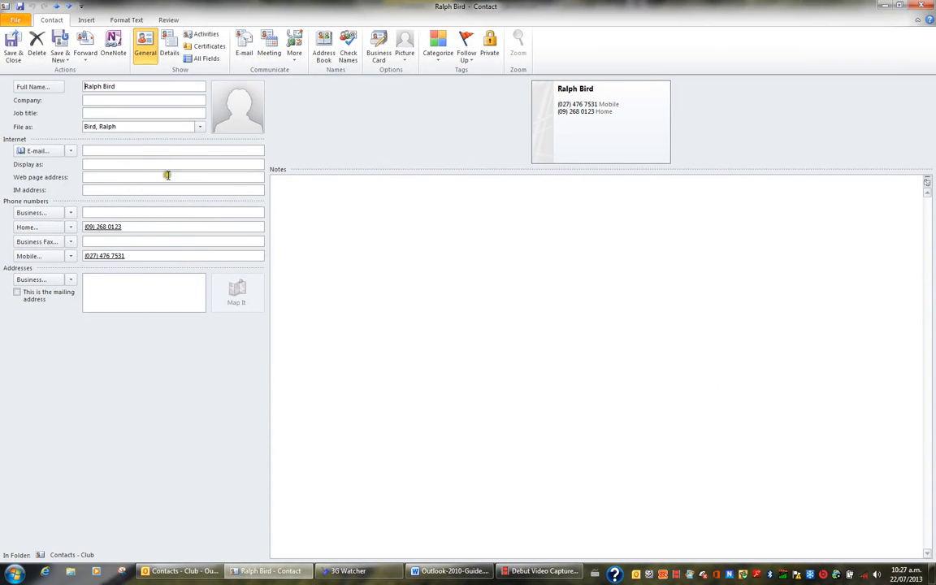
left_click(440, 46)
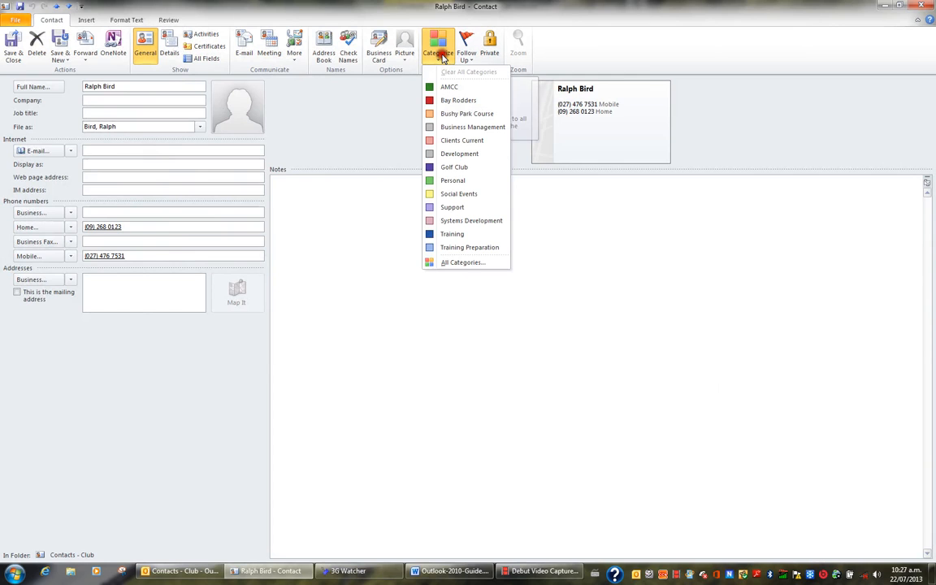
left_click(451, 167)
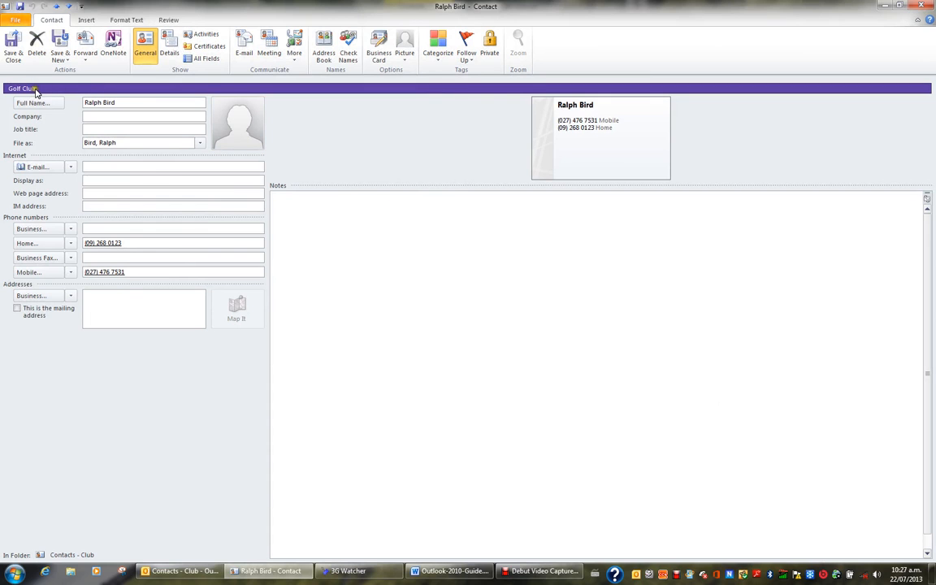
left_click(13, 47)
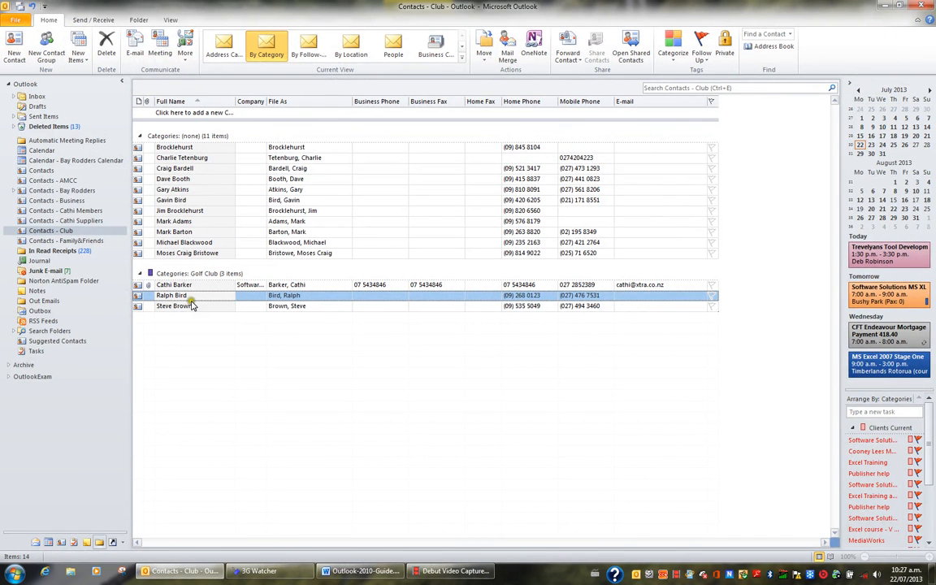
Put the eighth uncategorized contact, whose categories were cleared before, back into the Golf Club category.
left_click(191, 223)
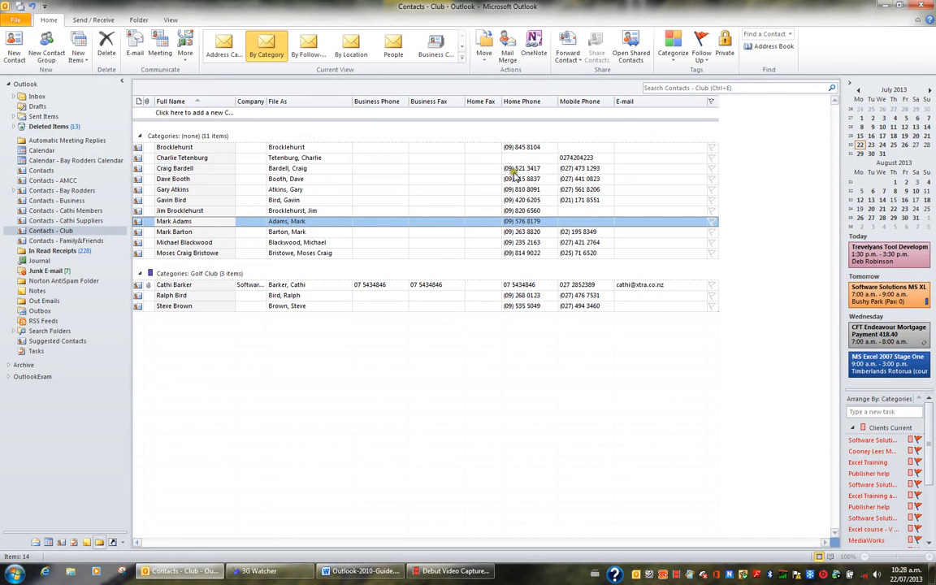
left_click(680, 57)
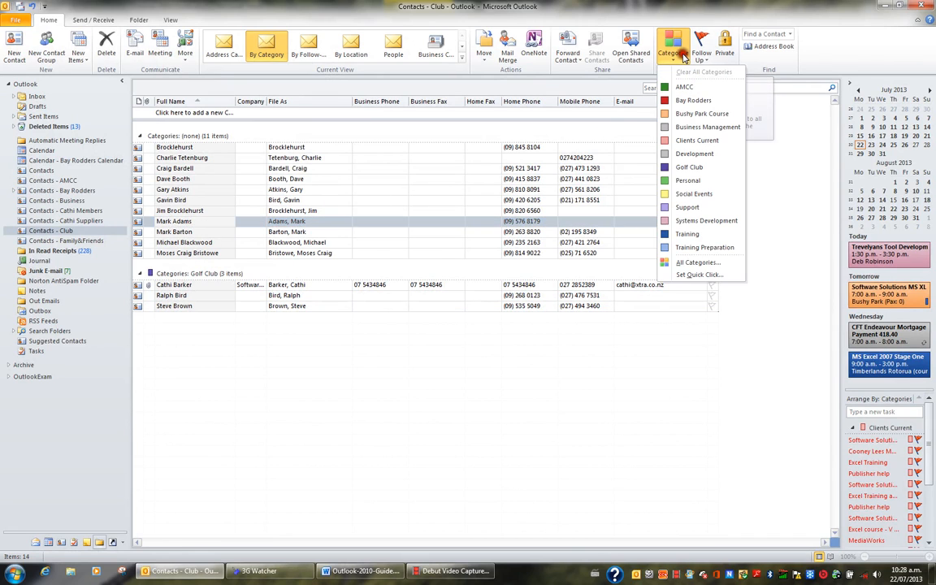
left_click(690, 167)
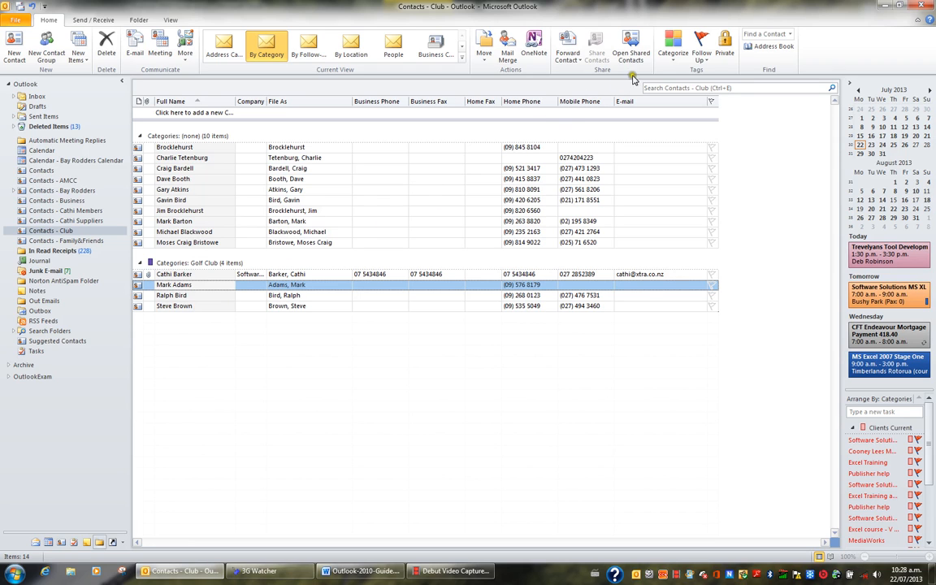
Add a new color category named Xmas Card List for the selected Golf Club contact, keeping the preset color.
left_click(672, 56)
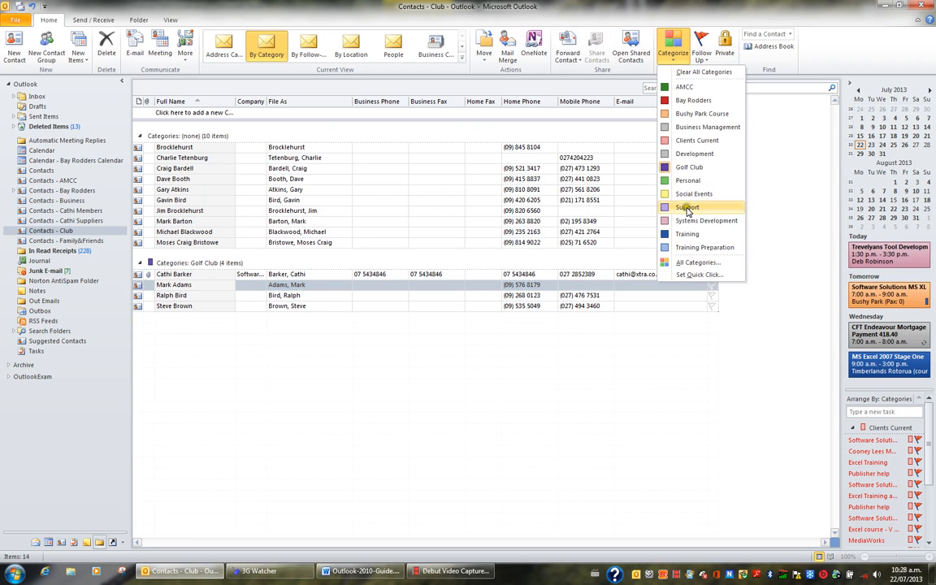
left_click(687, 262)
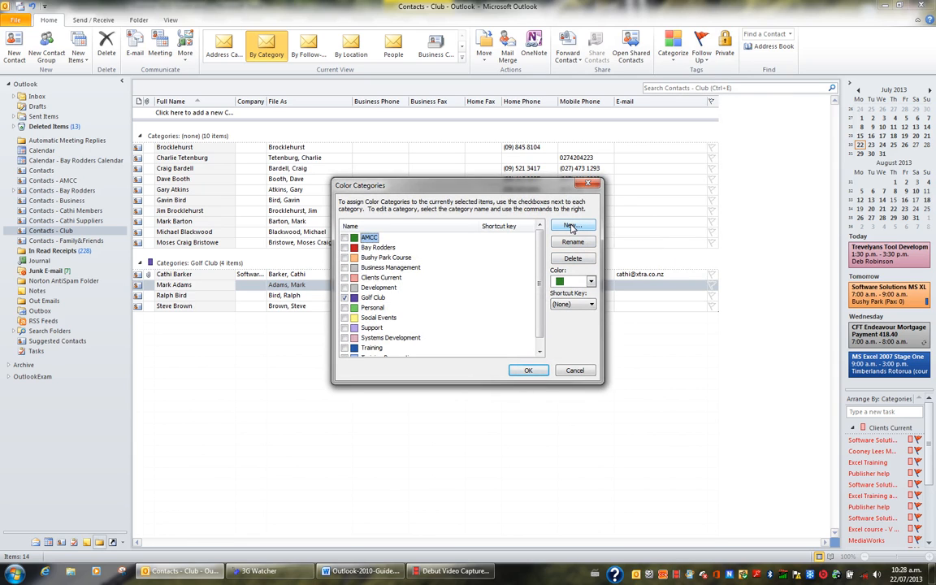
left_click(571, 226)
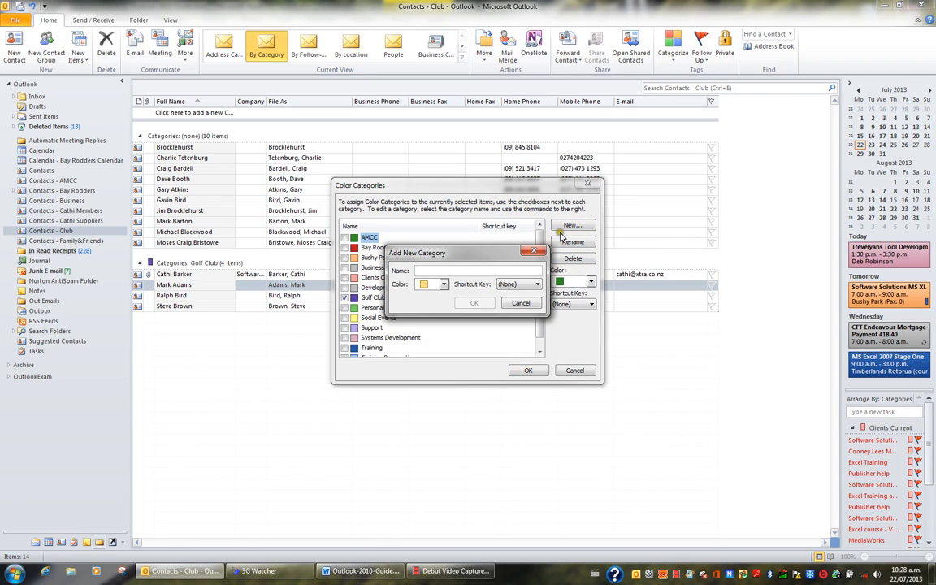
type("Xmas Card List")
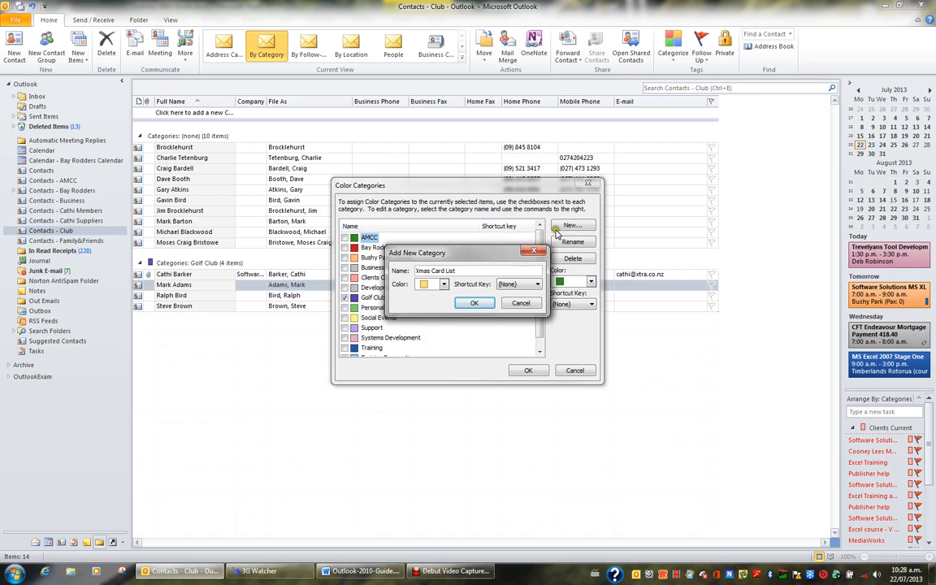
left_click(474, 303)
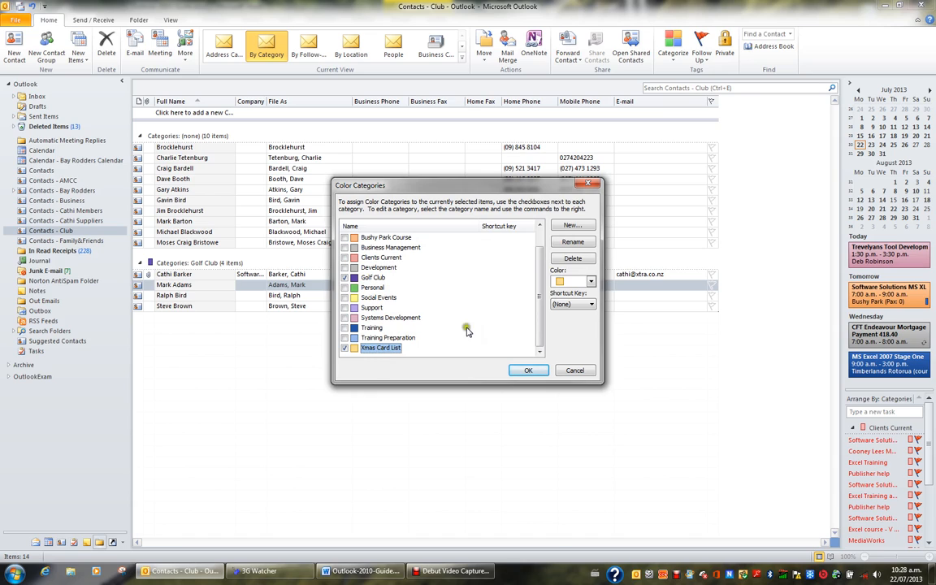
Rename the Xmas Card List category to Christmas Card List and apply it to the selected contact.
left_click(586, 244)
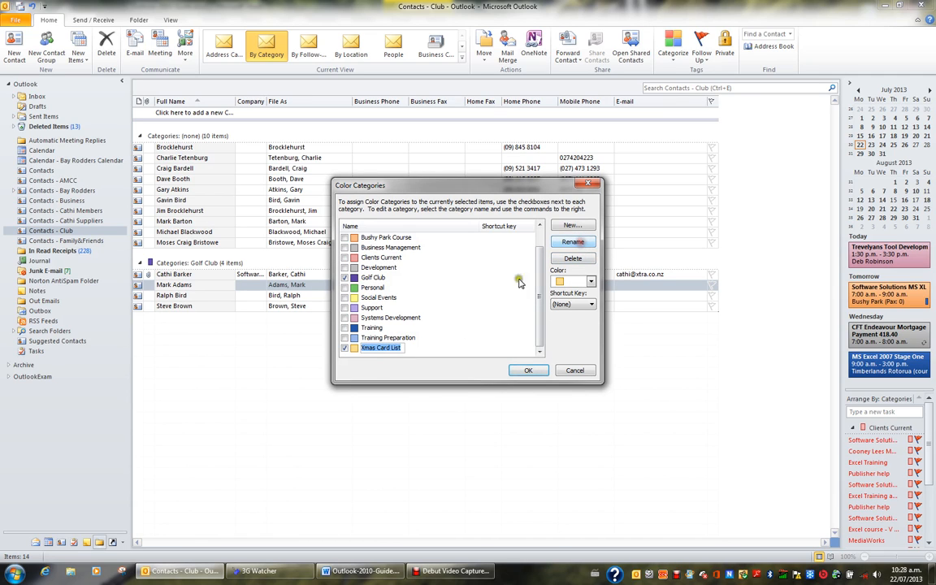
left_click(376, 349)
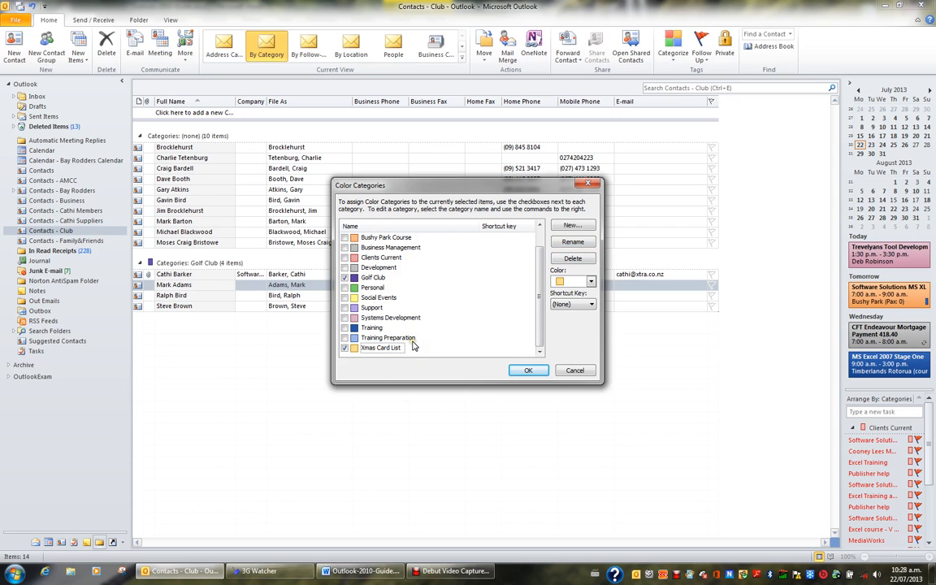
key("BackSpace")
type("Christmas")
key("Return")
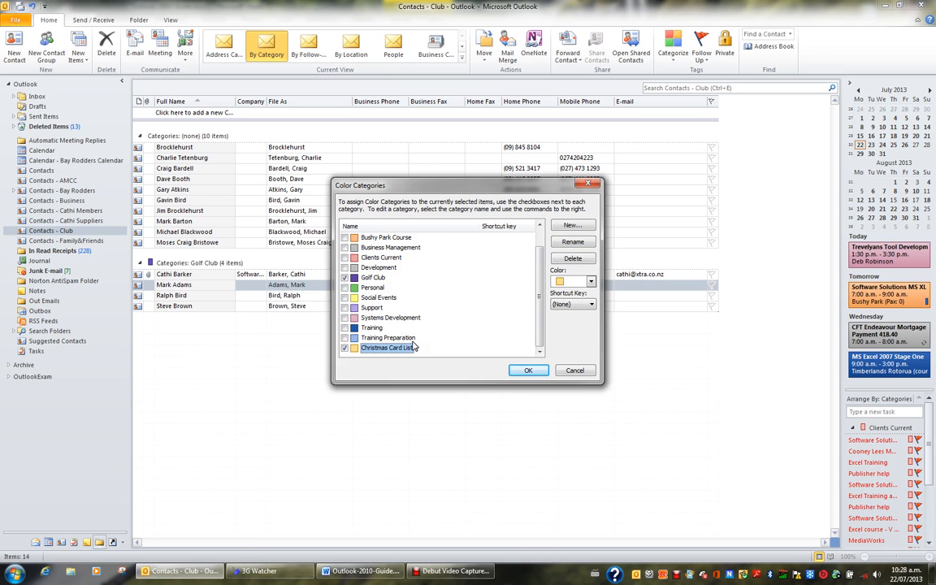
left_click(528, 370)
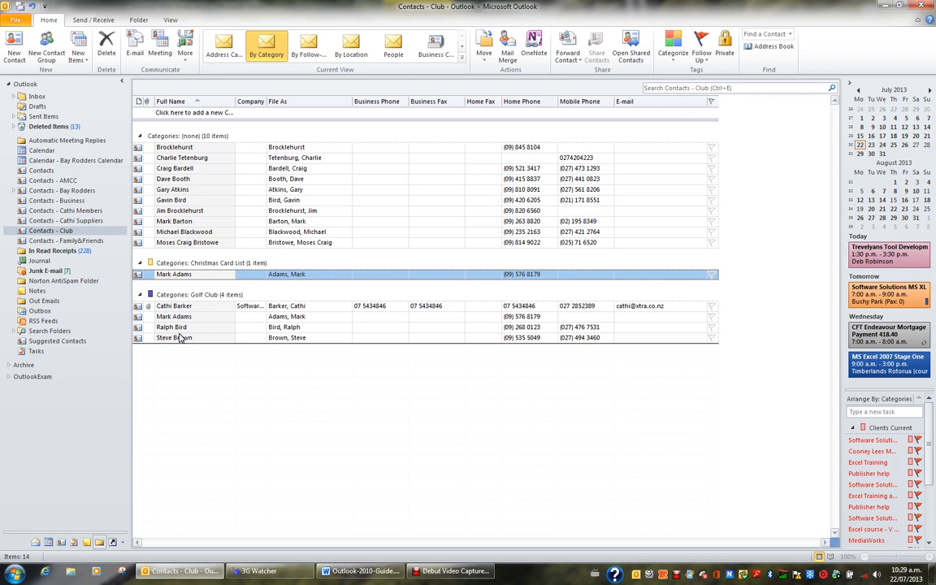
Assign the Christmas Card List category to the last contact in the uncategorized group.
left_click(187, 243)
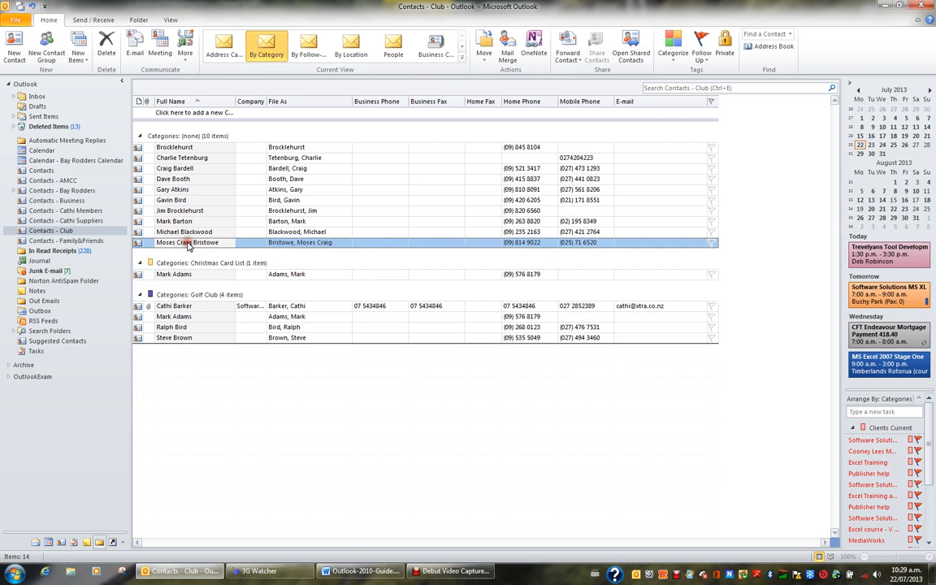
right_click(187, 244)
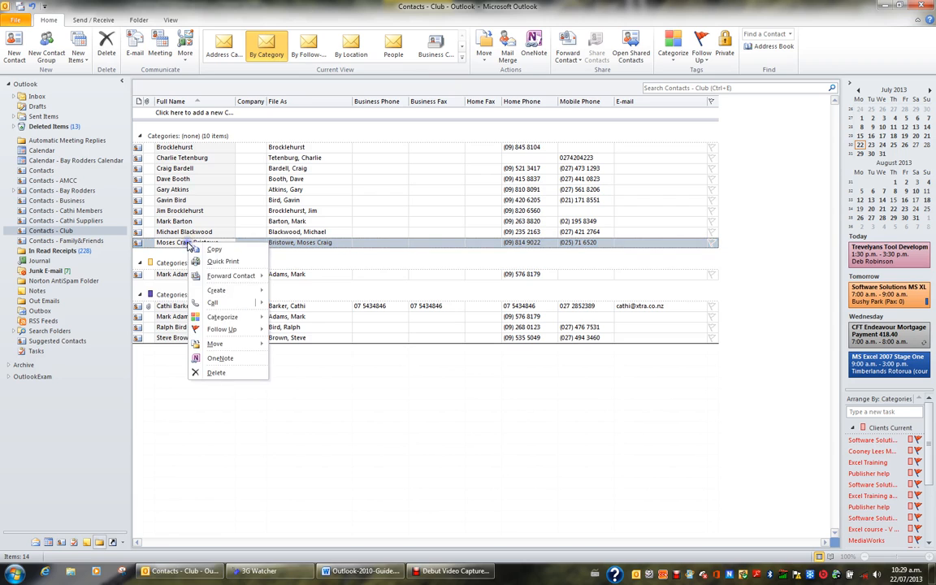
mouse_move(235, 323)
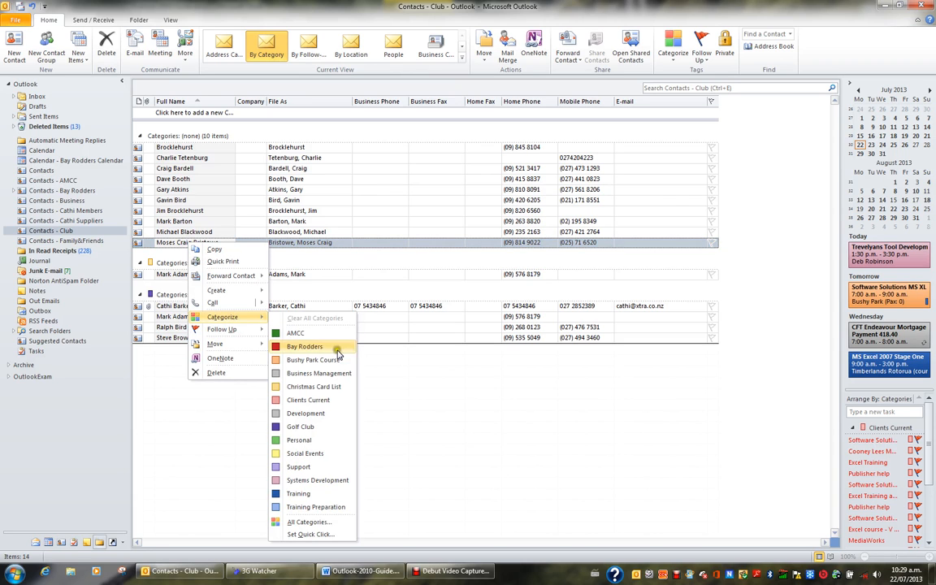
left_click(329, 387)
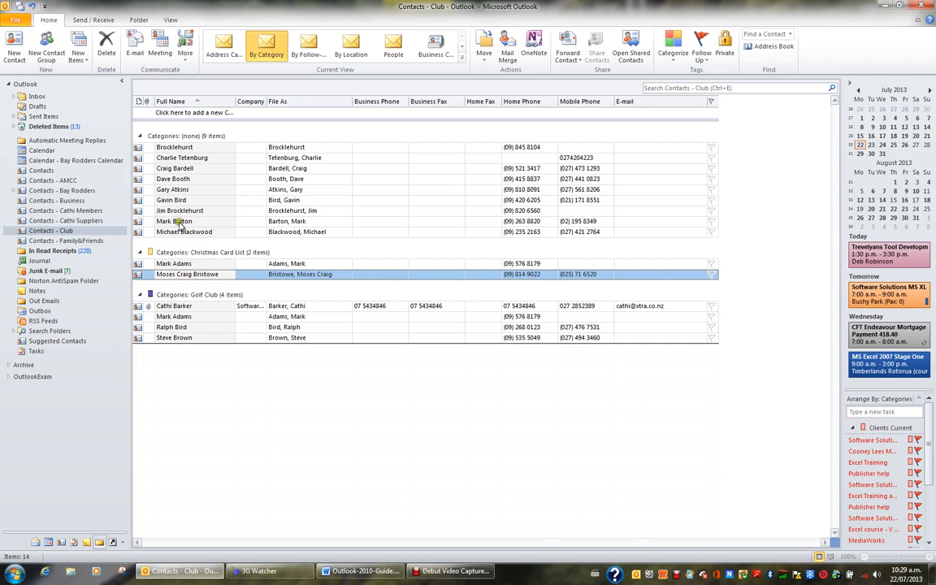
Assign the Christmas Card List category to the fourth through seventh uncategorized contacts together.
left_click_drag(168, 179, 186, 194)
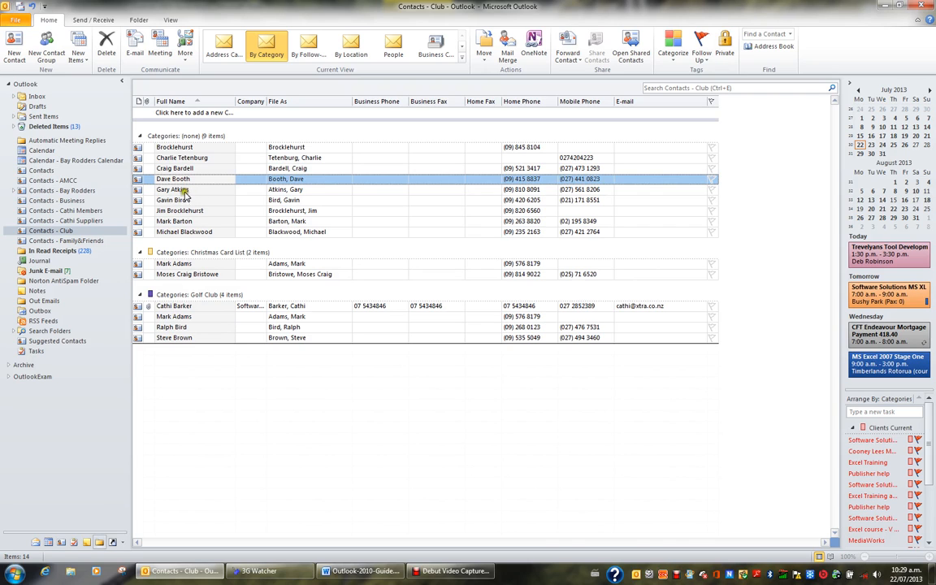
left_click(178, 190, "ctrl")
left_click(179, 199, "ctrl")
left_click(203, 211, "ctrl")
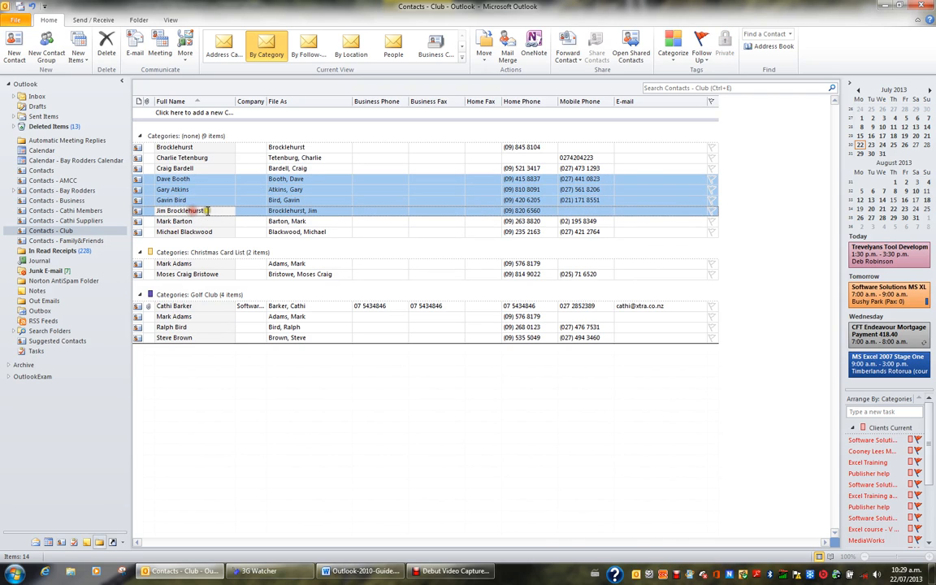
right_click(194, 200)
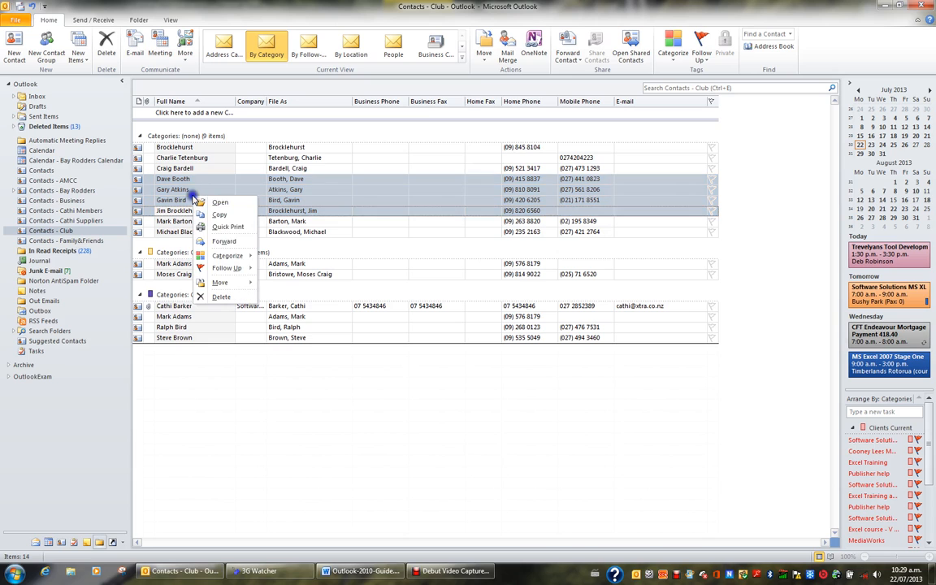
mouse_move(229, 260)
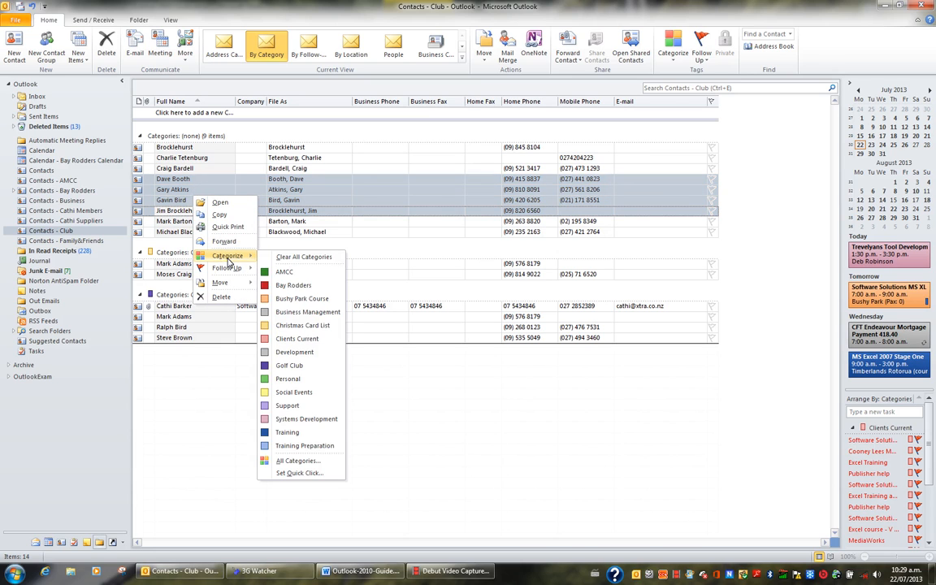
left_click(299, 325)
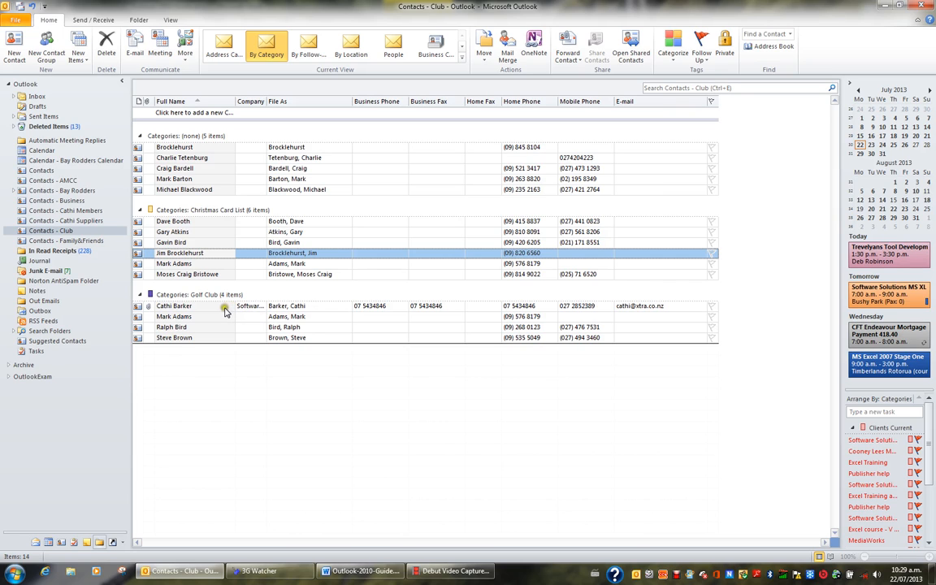
Clear all categories from all six contacts in the Christmas Card List group at once.
left_click(191, 223)
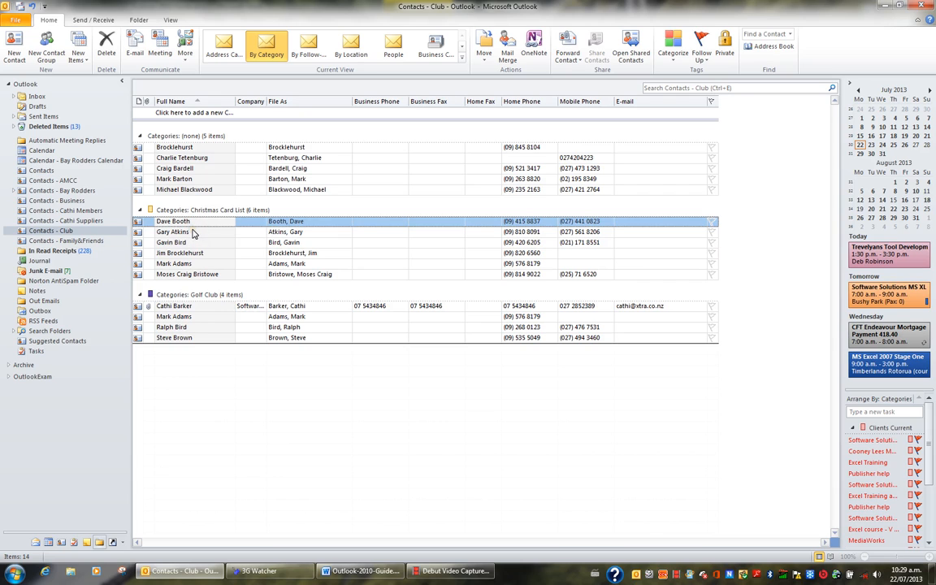
left_click_drag(184, 223, 189, 266)
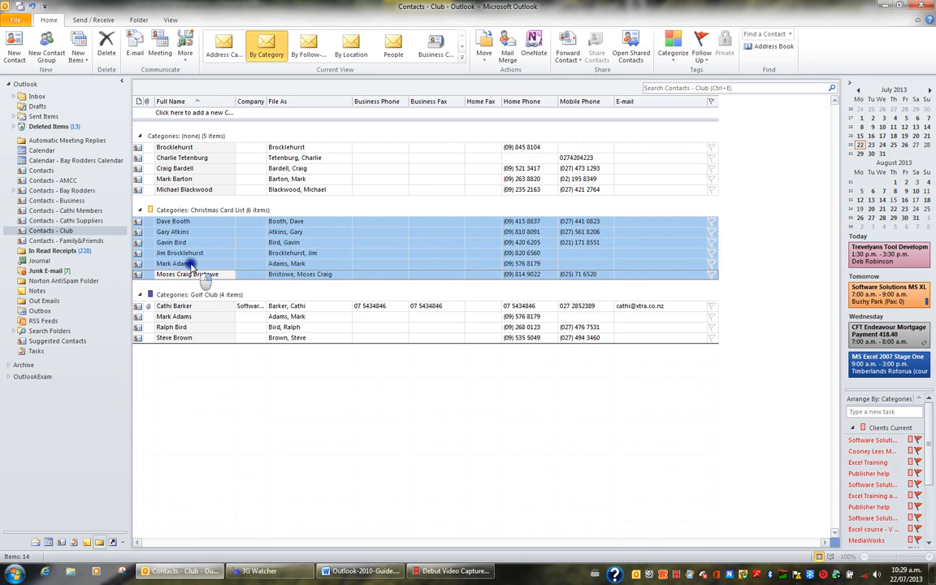
right_click(189, 266)
mouse_move(215, 324)
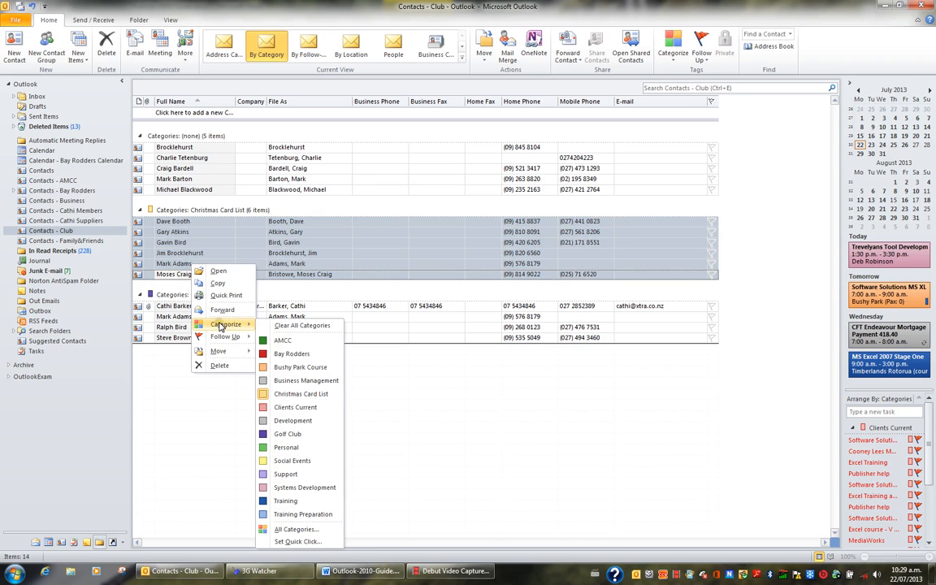
left_click(307, 326)
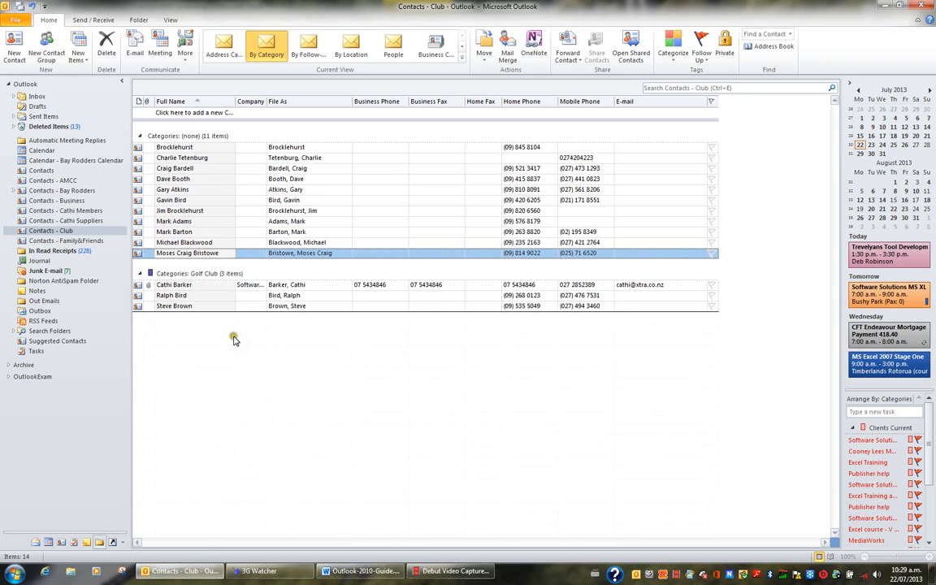